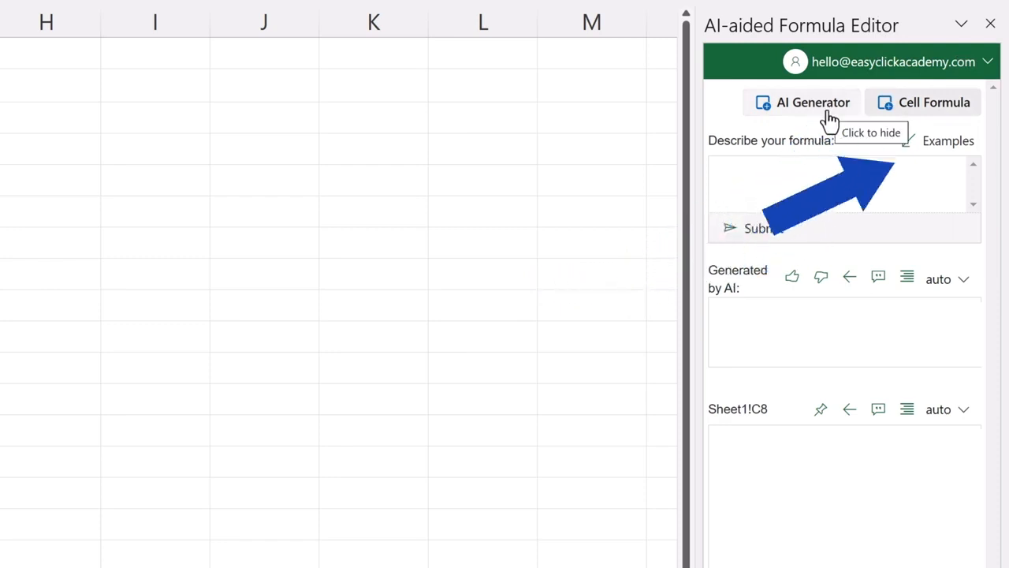
Hide the cell formula section and have the AI generate a formula for "sum of cells c3 to c7".
left_click(913, 118)
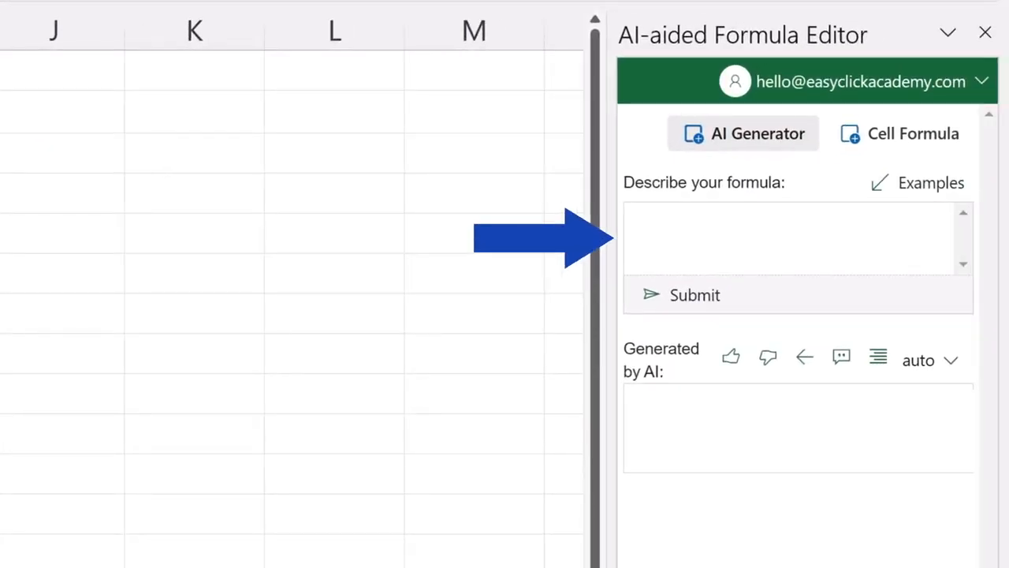
left_click(709, 228)
type("sum of cells c3 to c7")
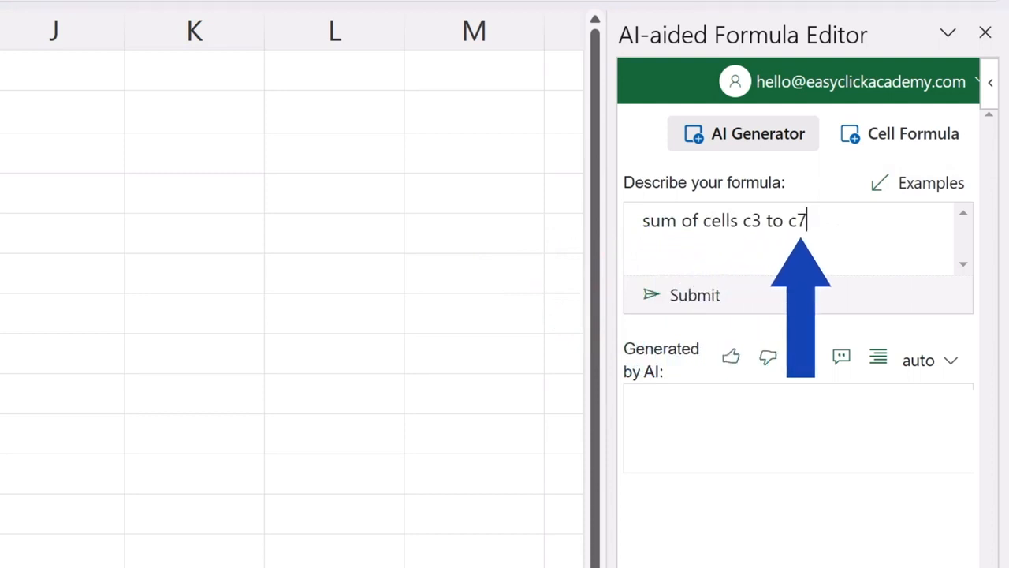
left_click(693, 305)
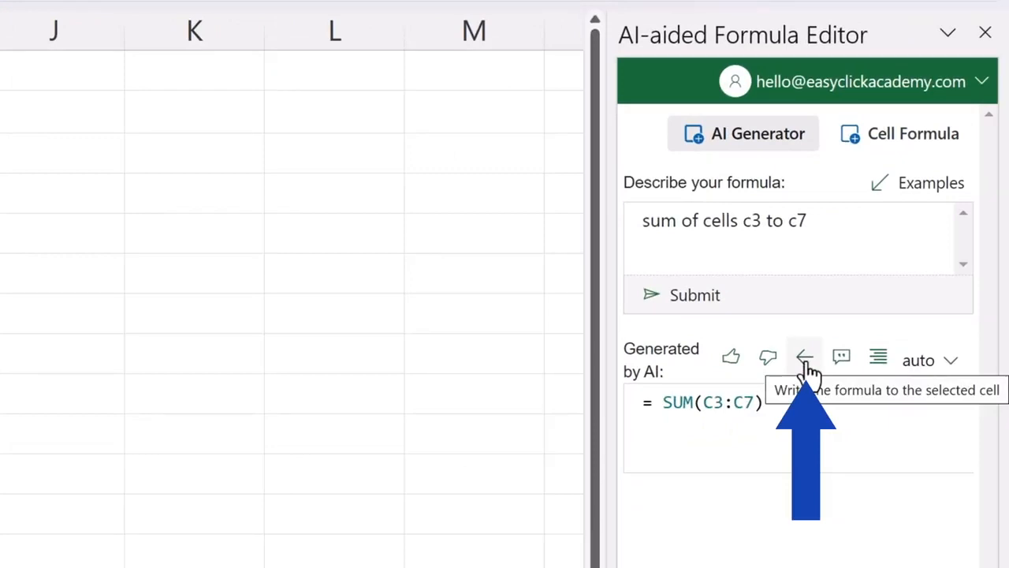
Write the generated SUM formula to cell C8 and check it inside the cell.
left_click(806, 359)
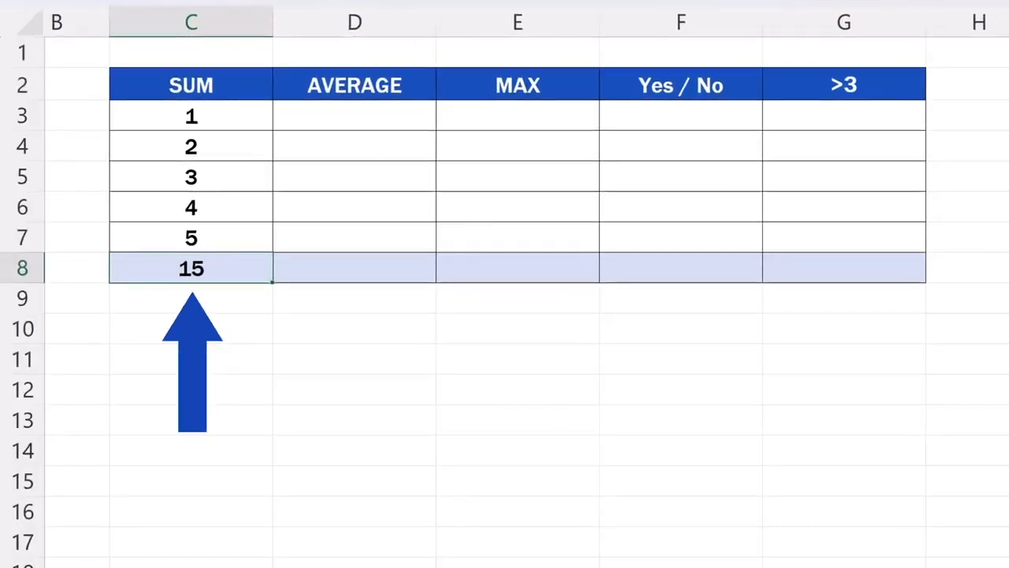
double_click(234, 268)
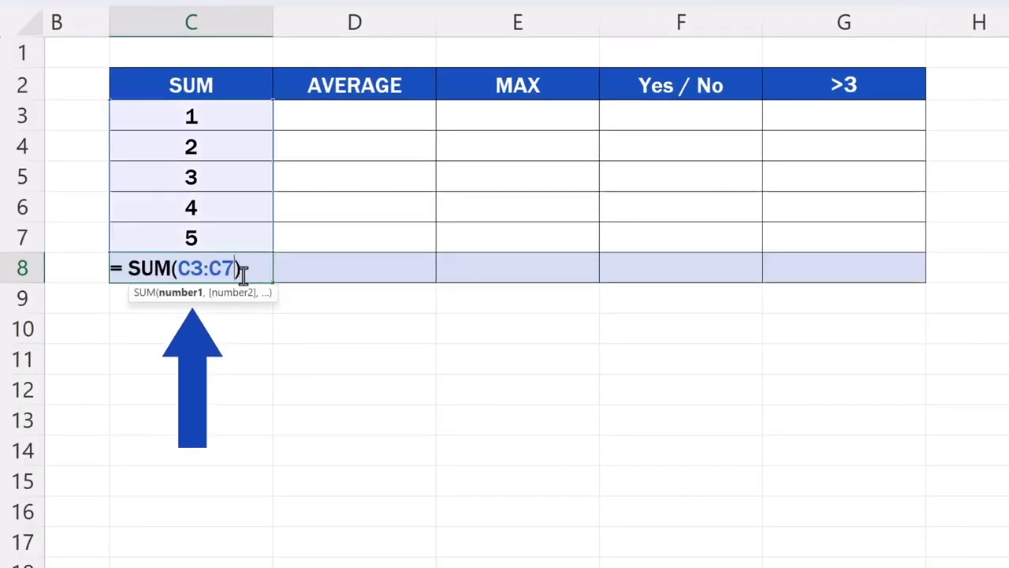
key("Return")
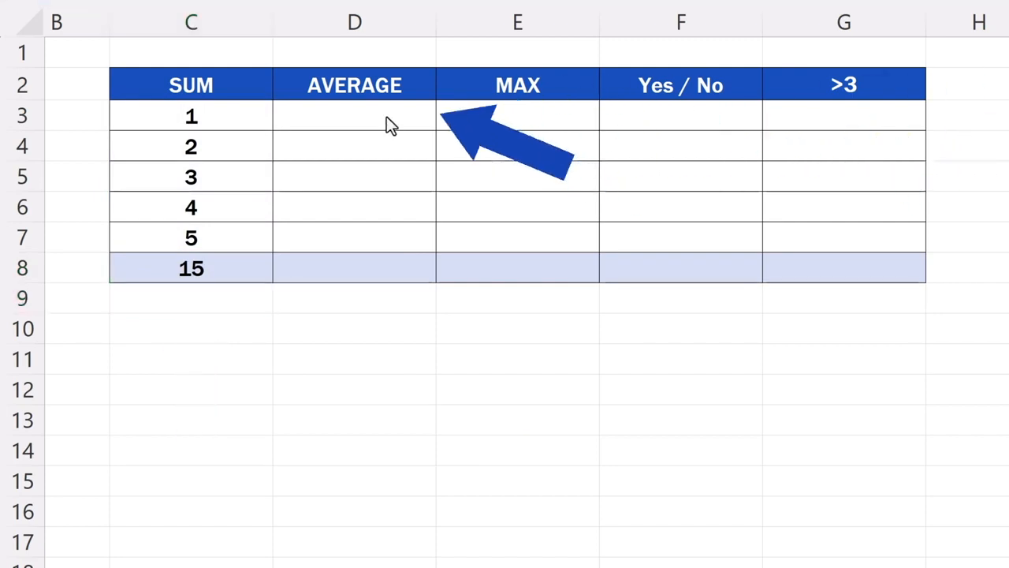
Fill the AVERAGE column cells D3 to D7 with the numbers 1, 2, 3, 4 and 5.
left_click(390, 117)
type("1")
key("Return")
type("2")
key("Return")
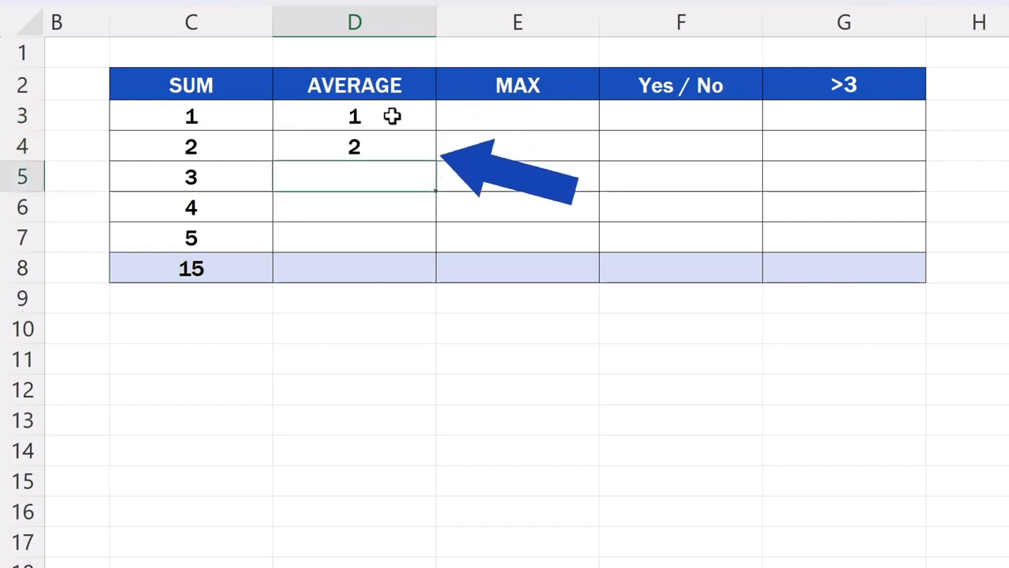
type("3")
key("Return")
type("4")
key("Return")
type("5")
key("Return")
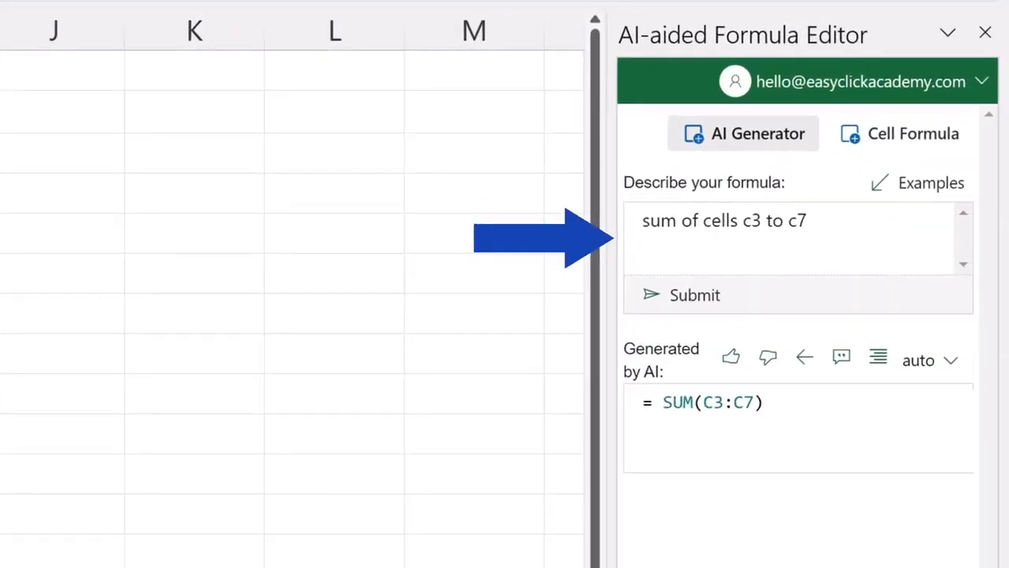
Replace the formula description with "average of cells D3 to D7" and submit it to the AI.
left_click_drag(807, 221, 556, 216)
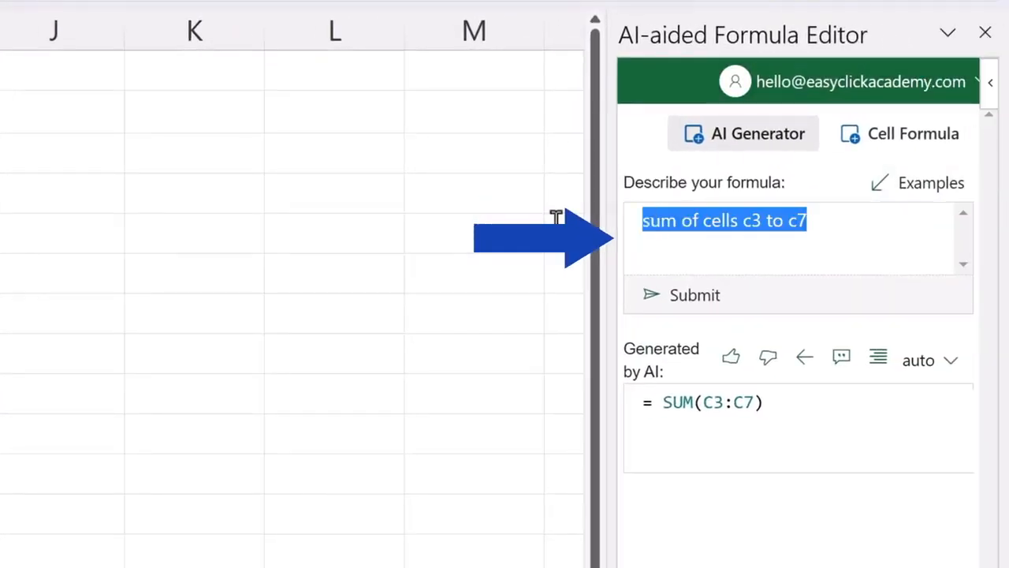
key("Delete")
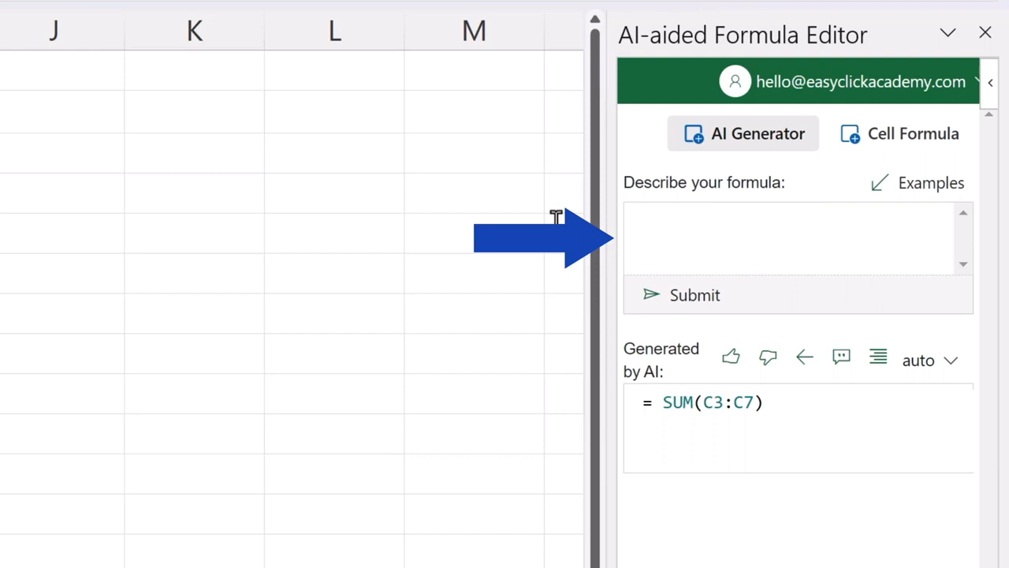
type("average of cells D3 to D7")
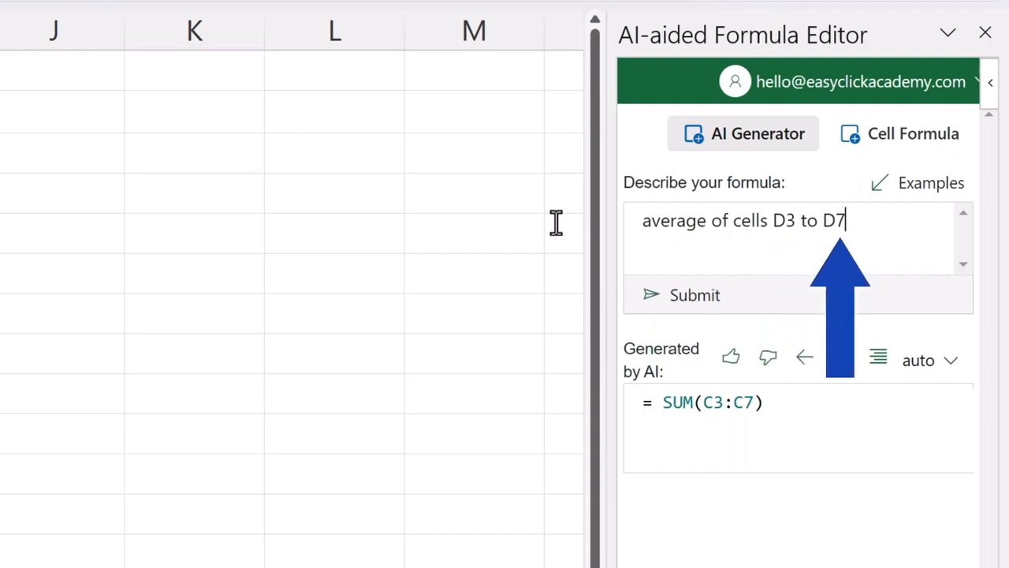
left_click(703, 307)
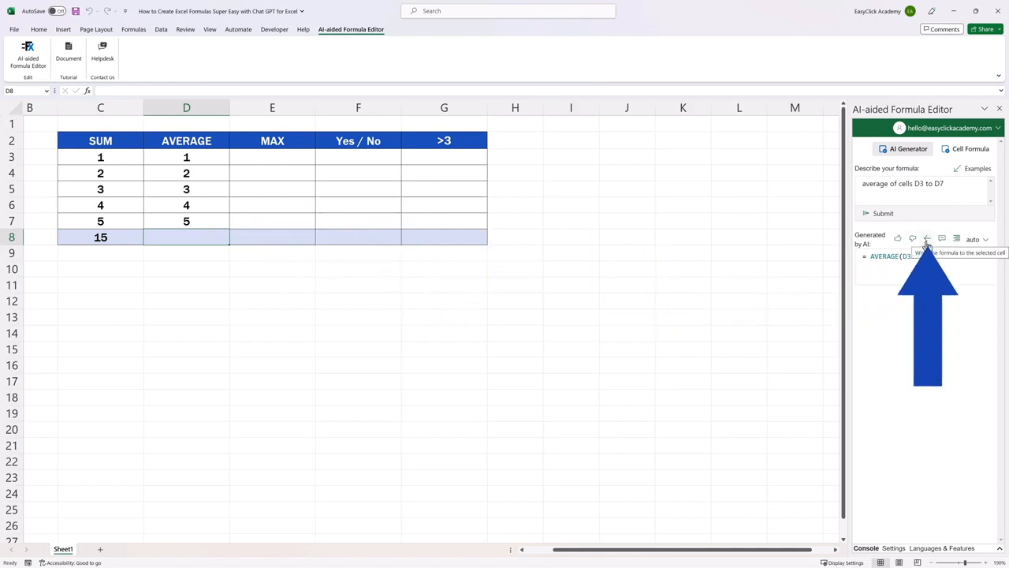
Write the generated AVERAGE formula to cell D8 and give the AI result a positive rating.
left_click(928, 240)
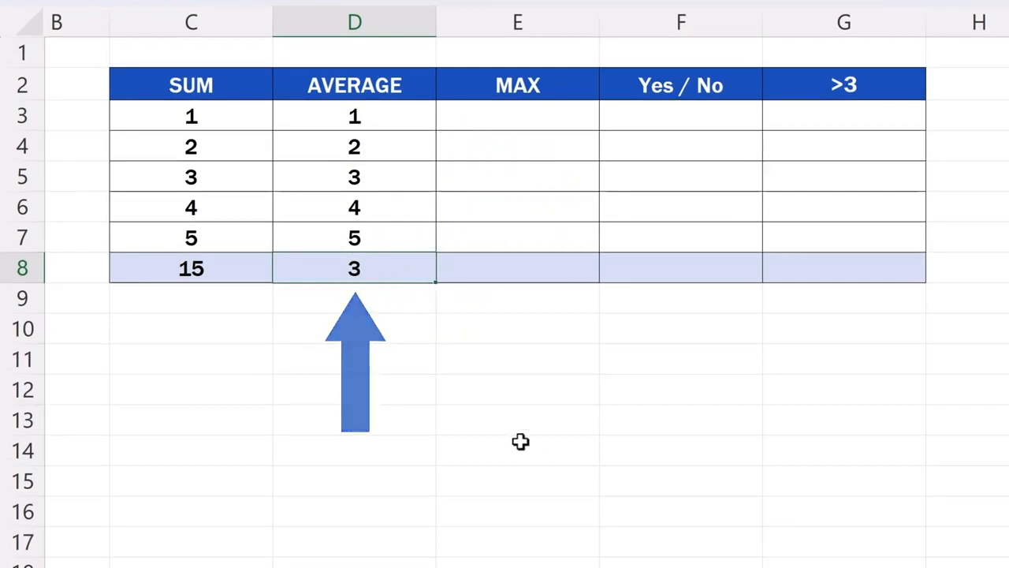
double_click(410, 268)
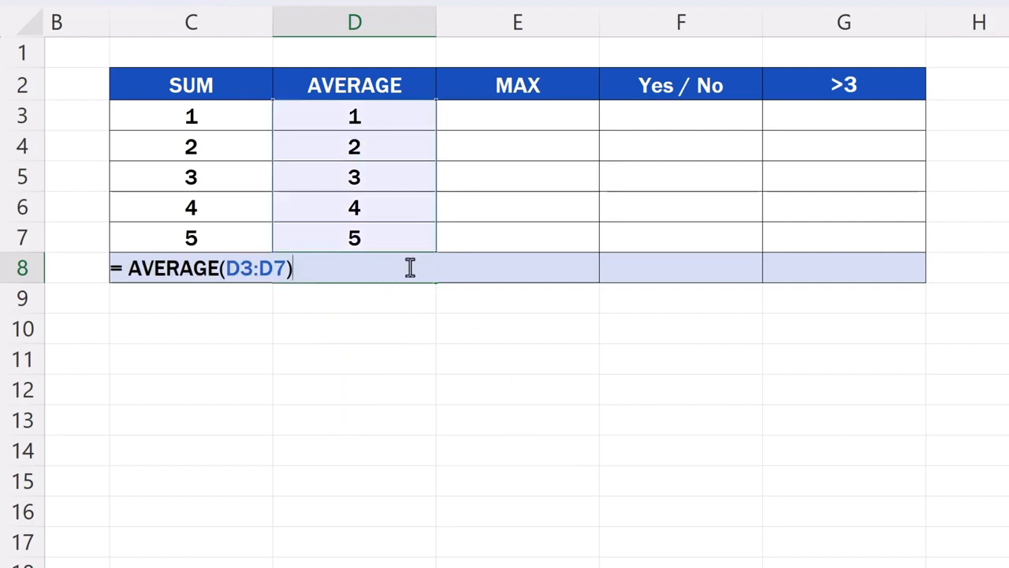
key("Return")
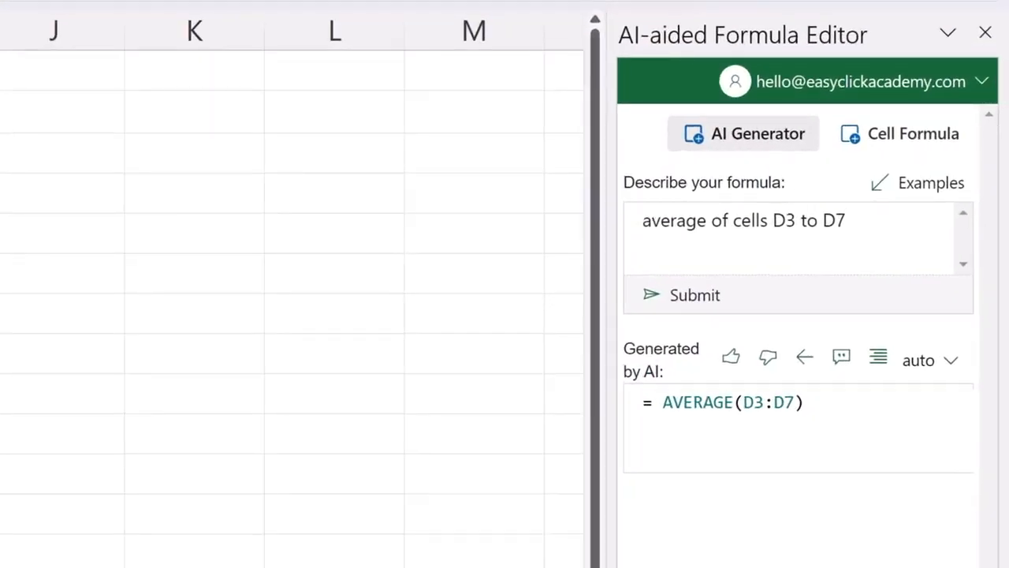
left_click(732, 364)
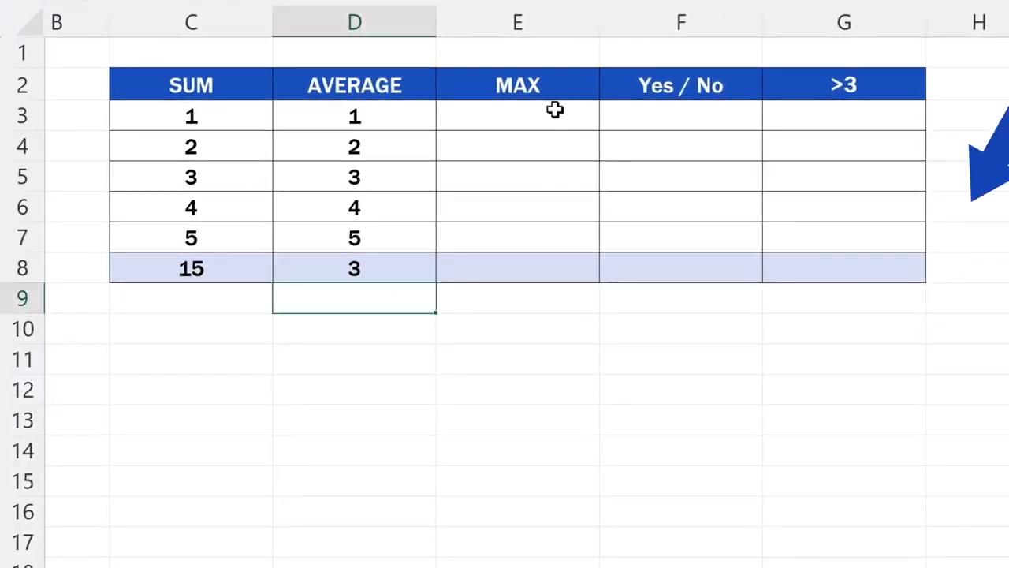
Fill the MAX column cells E3 to E7 with the numbers 1, 2, 3, 4 and 5.
left_click(552, 116)
type("1")
key("Return")
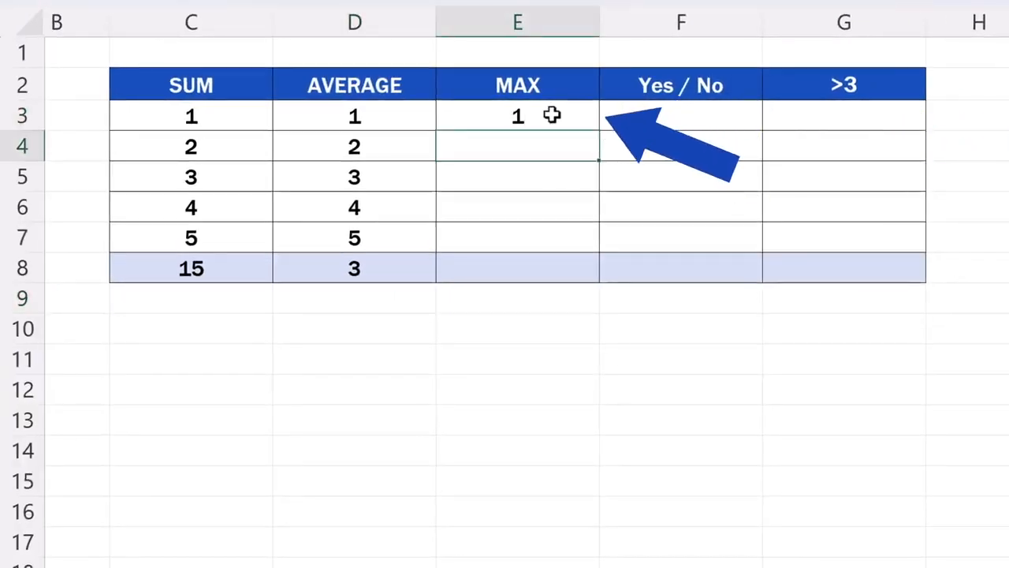
type("2")
key("Return")
type("3")
key("Return")
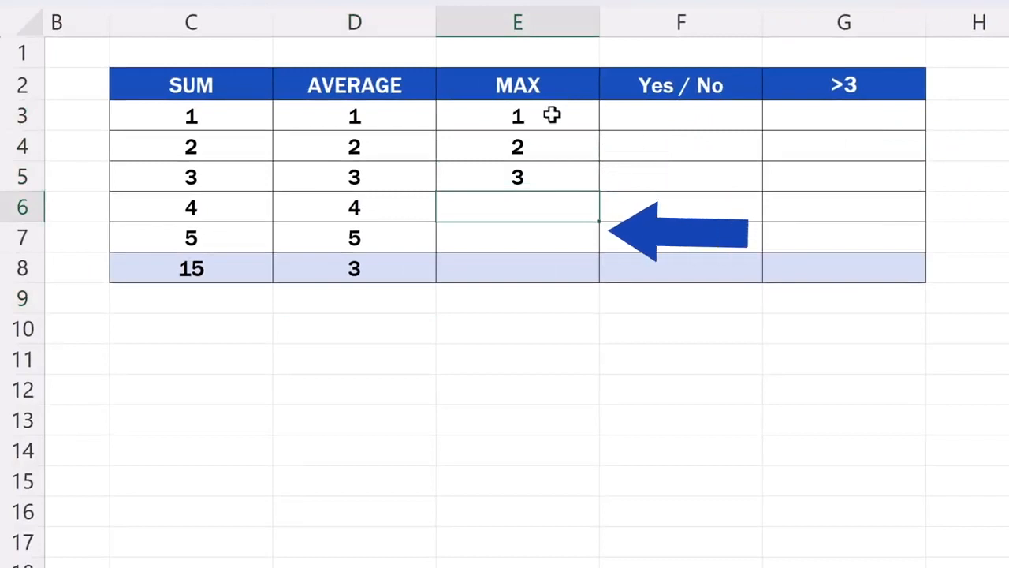
type("4")
key("Return")
type("5")
key("Return")
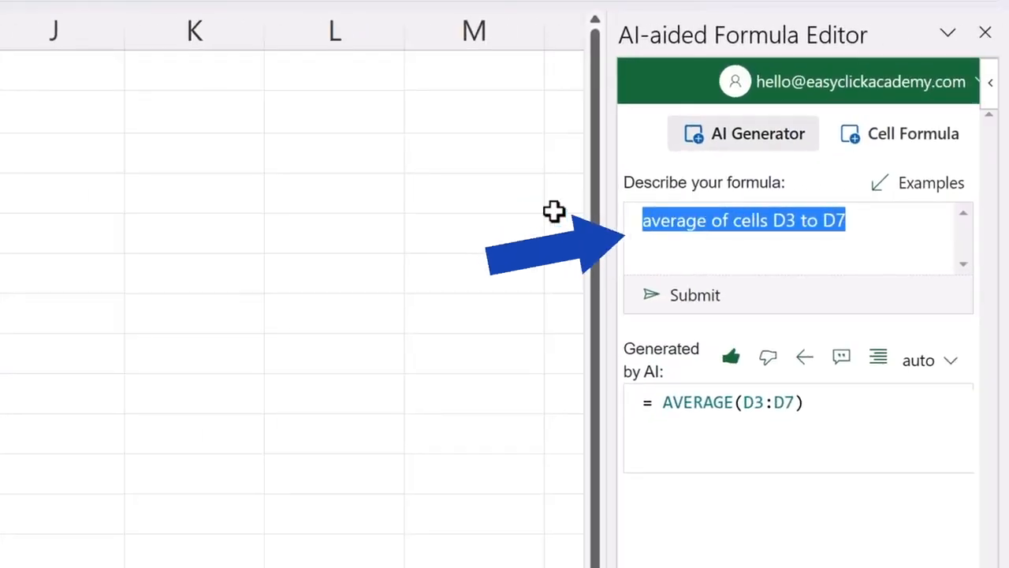
Replace the formula description with "how to find the maximum value in cells E3 to E7" and submit it.
key("BackSpace")
type("how to find the maximum value in cells E3 to E7")
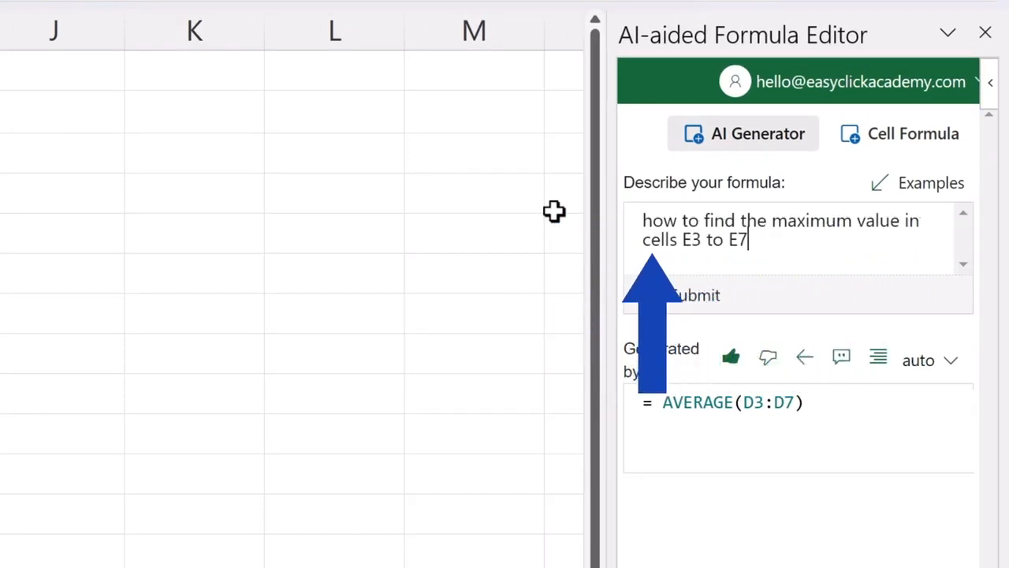
left_click(684, 303)
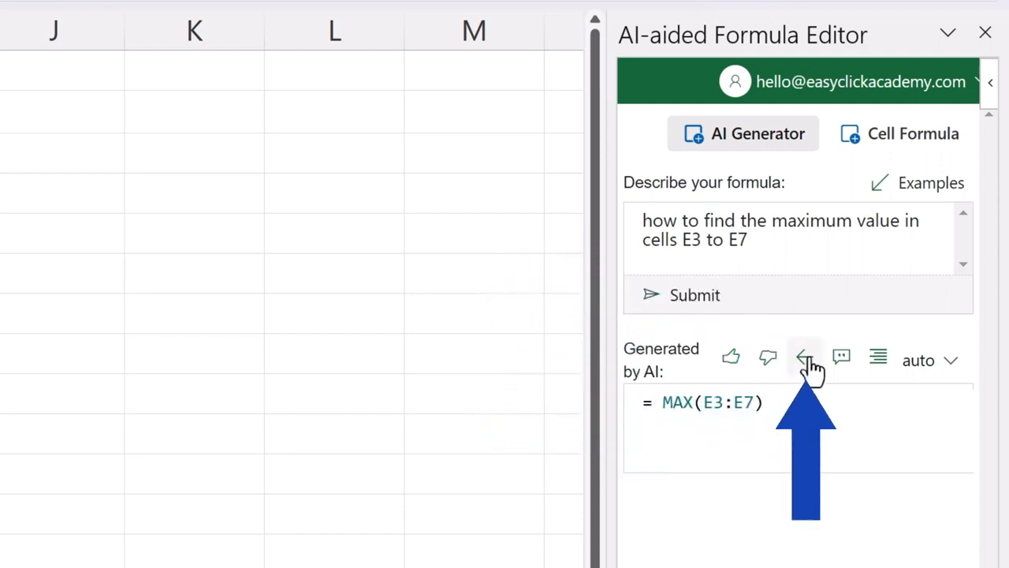
Write the generated MAX formula to cell E8 and check it inside the cell.
left_click(860, 354)
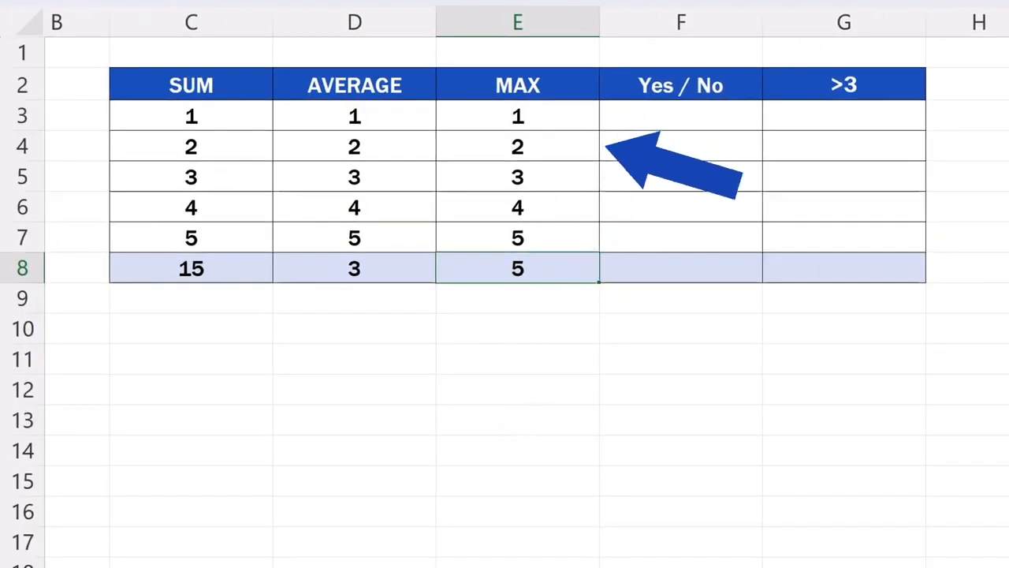
double_click(557, 270)
key("Return")
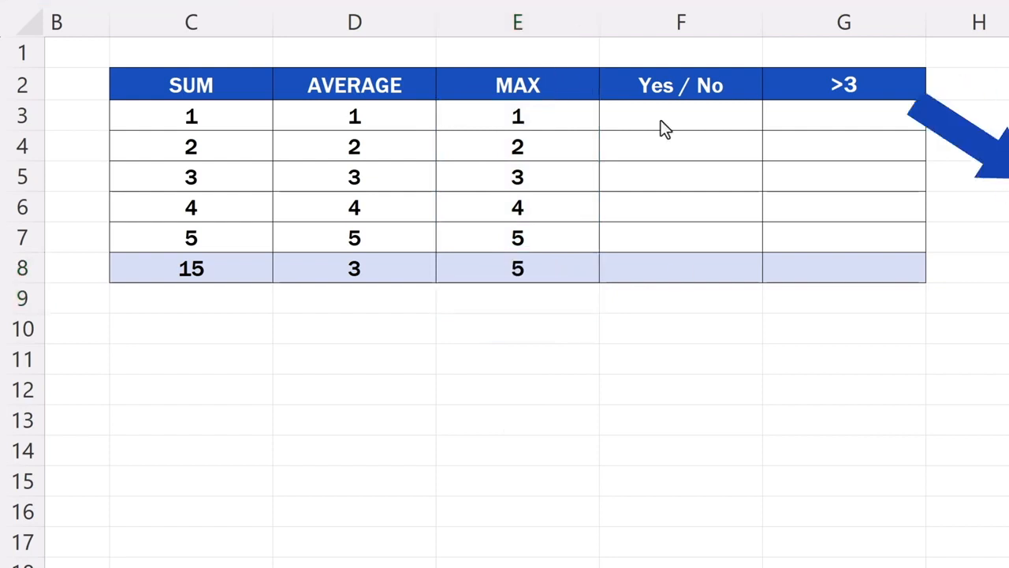
Fill the Yes / No column cells F3 to F7 with the numbers 1, 2, 3, 4 and 5.
left_click(704, 116)
type("1")
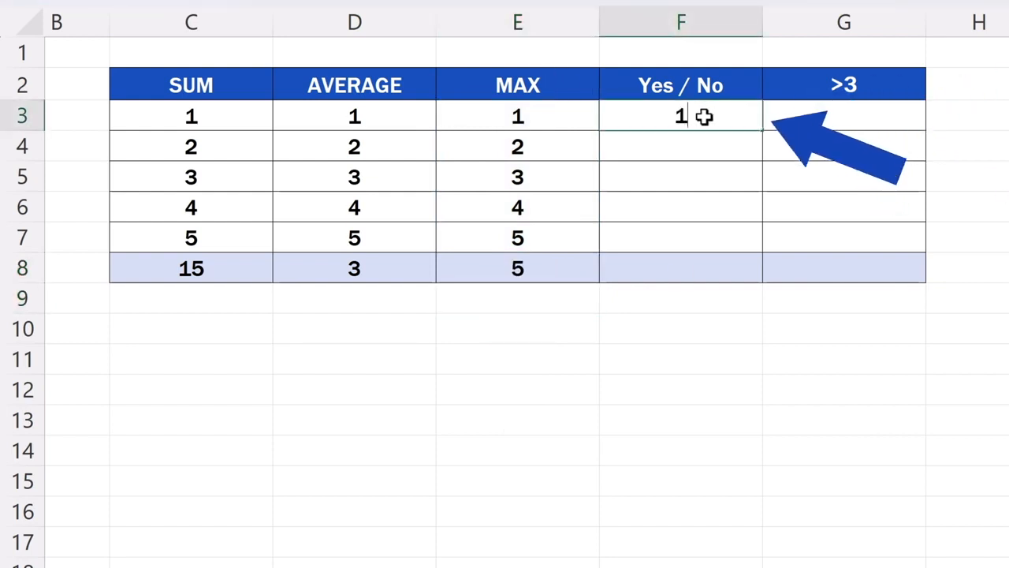
key("Return")
type("2")
key("Return")
type("3")
key("Return")
type("4")
key("Return")
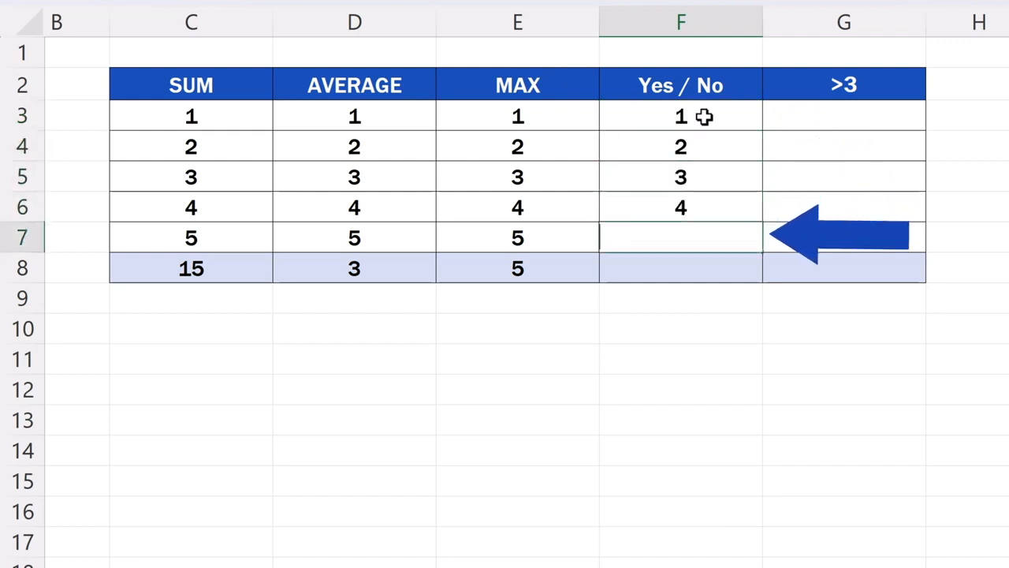
type("5")
key("Return")
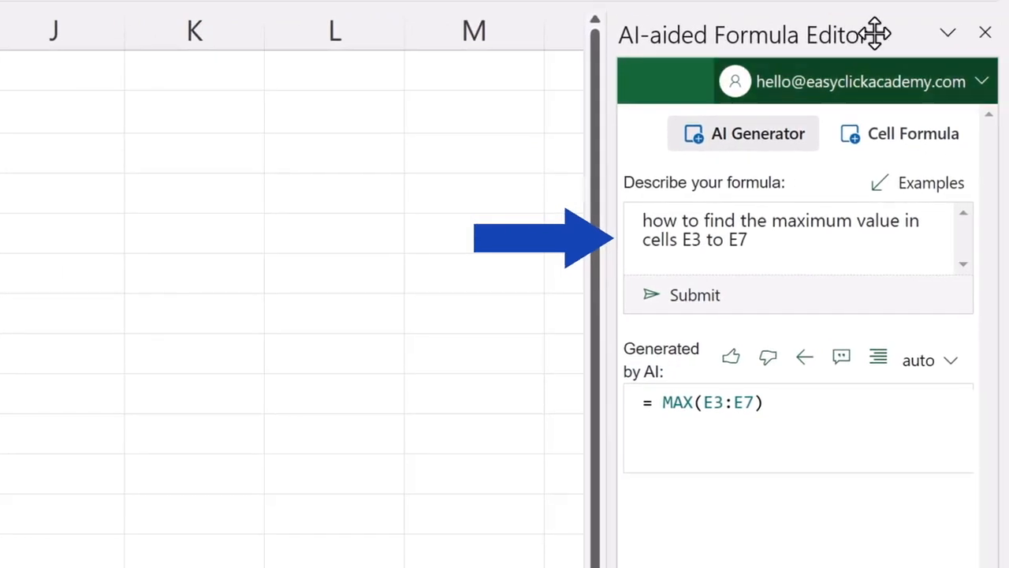
Generate a formula from 'if the number 1 is in cells F3 to F7, write "Yes". Otherwise, write "No"' and write it to cell F8.
left_click(777, 244)
key("ctrl+a")
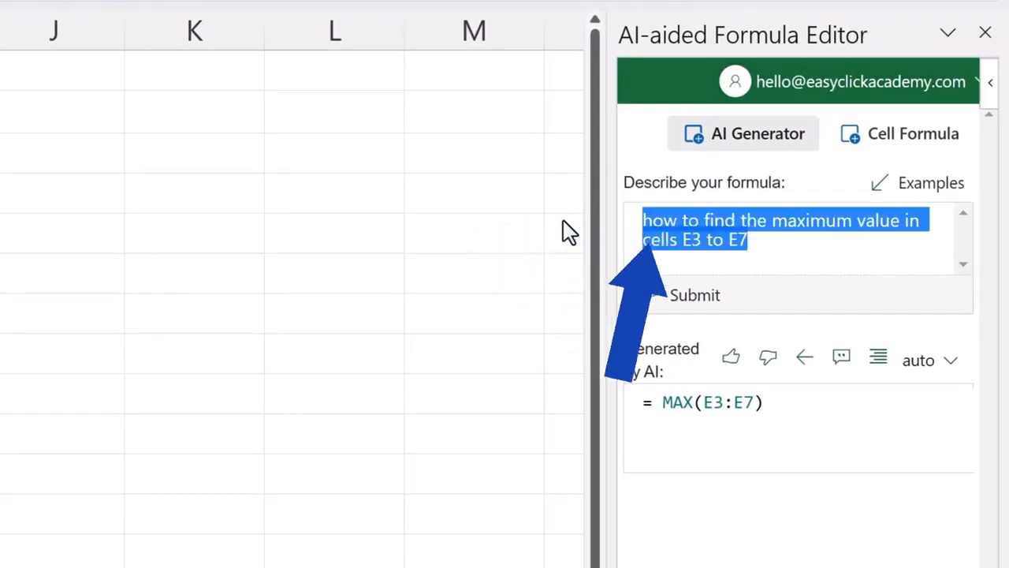
type("if the number 1 is in cells F3 to F7, write \"Yes\". Otherwise, write \"No\"")
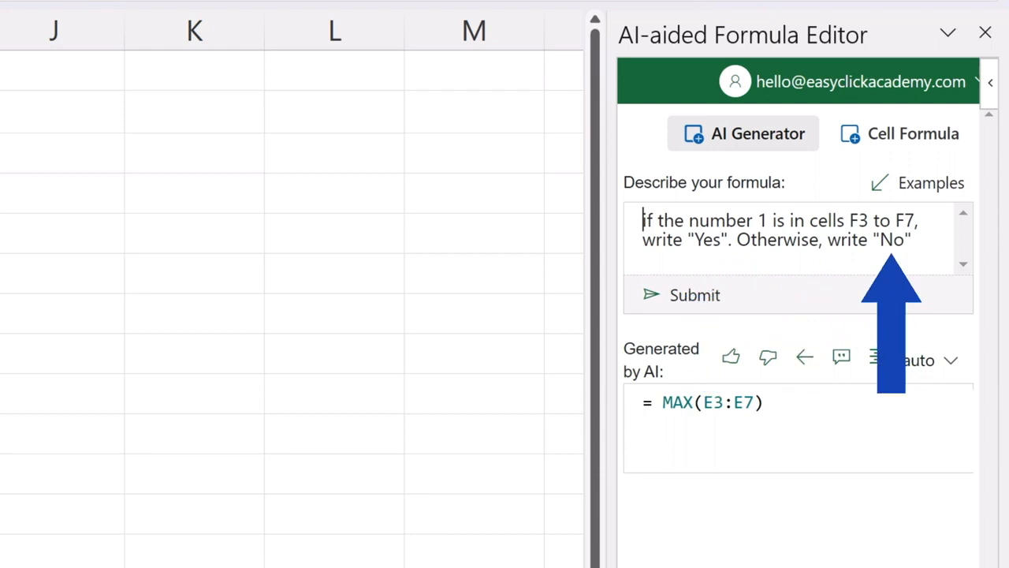
left_click(700, 298)
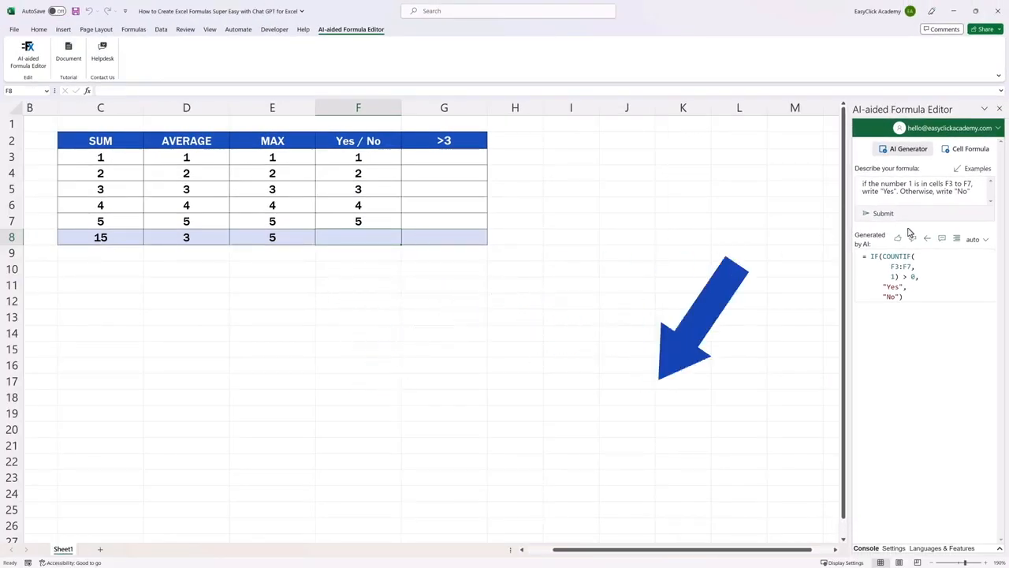
left_click(927, 239)
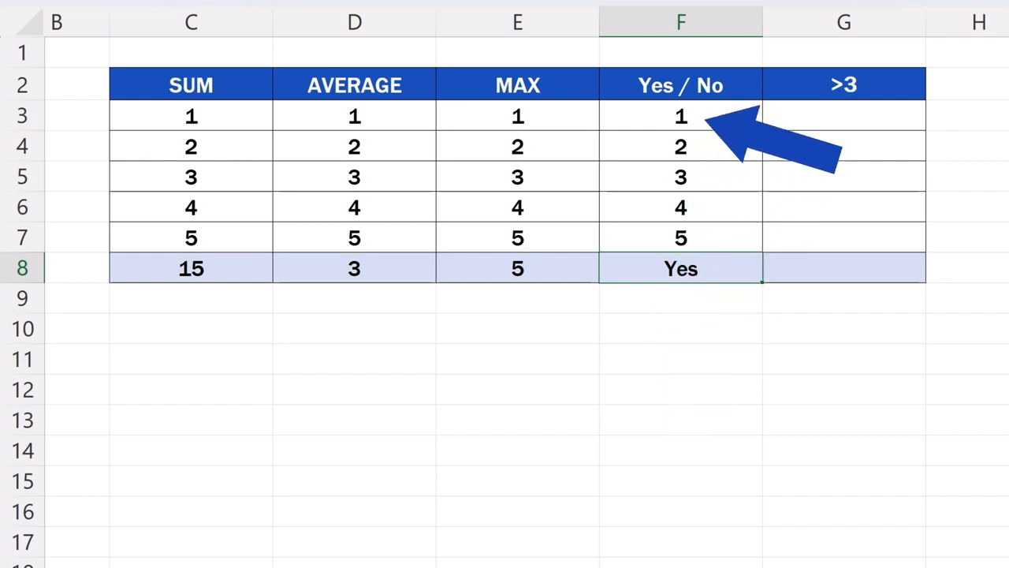
Test the Yes / No formula by changing cell F3 to 7 and cell F6 to 1.
left_click(719, 116)
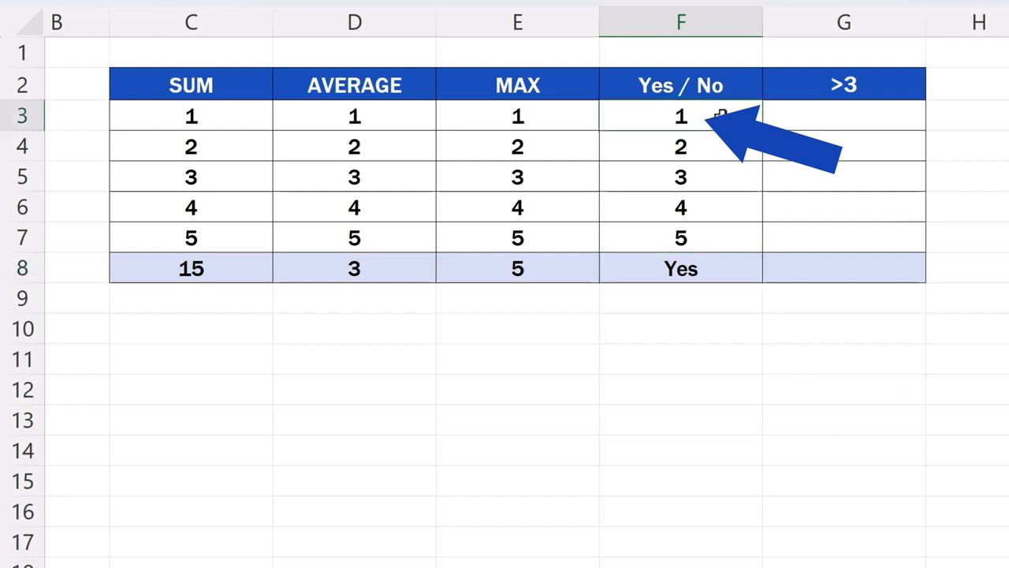
type("7")
key("Return")
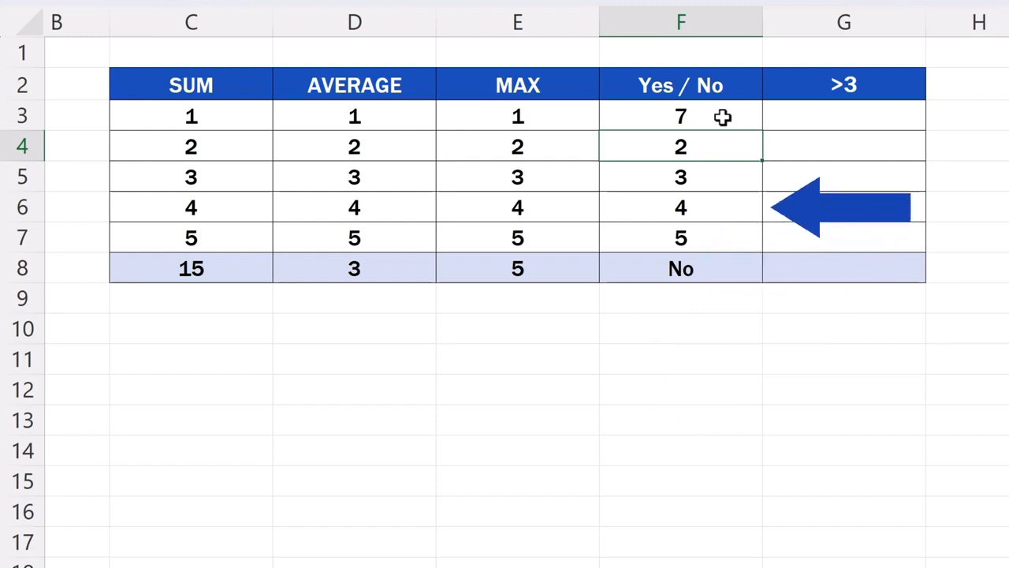
left_click(731, 208)
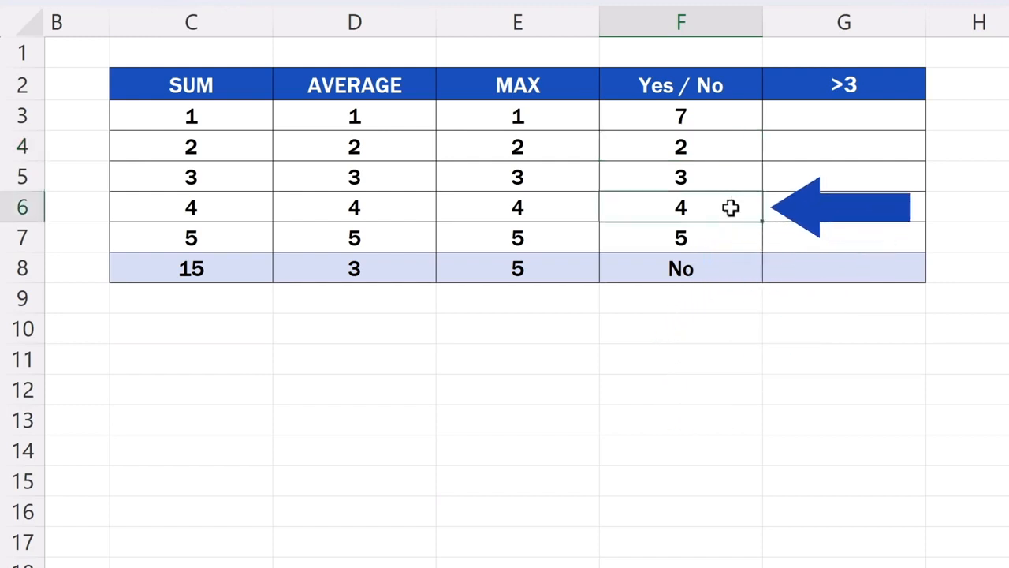
type("1")
key("Return")
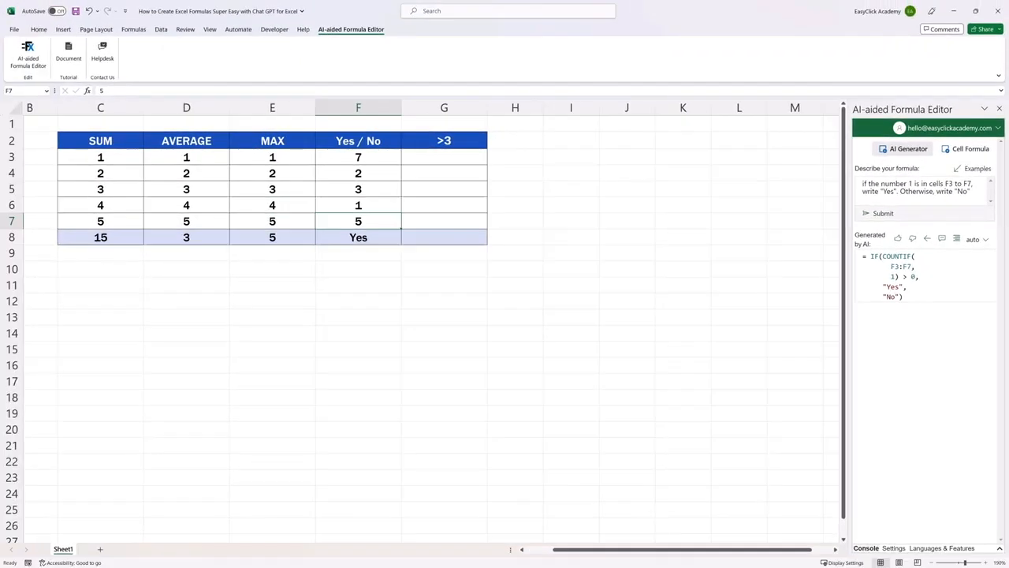
Fill the >3 column cells G3 to G7 with the numbers 1, 2, 3, 4 and 5.
left_click(460, 157)
type("1")
key("Return")
type("2")
key("Return")
type("3")
key("Return")
type("4")
key("Return")
type("5")
key("Return")
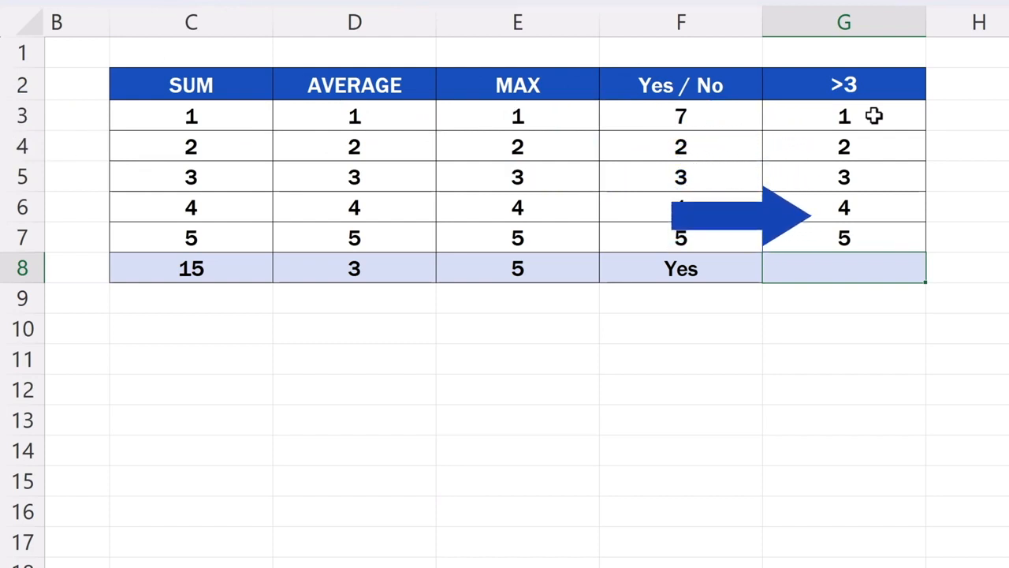
Generate a formula from 'how many values in cells G3 to G7 are greater than 3' and write it to cell G8.
left_click_drag(915, 239, 571, 219)
key("BackSpace")
type("how many values in cells G3 to G7 are greater than 3")
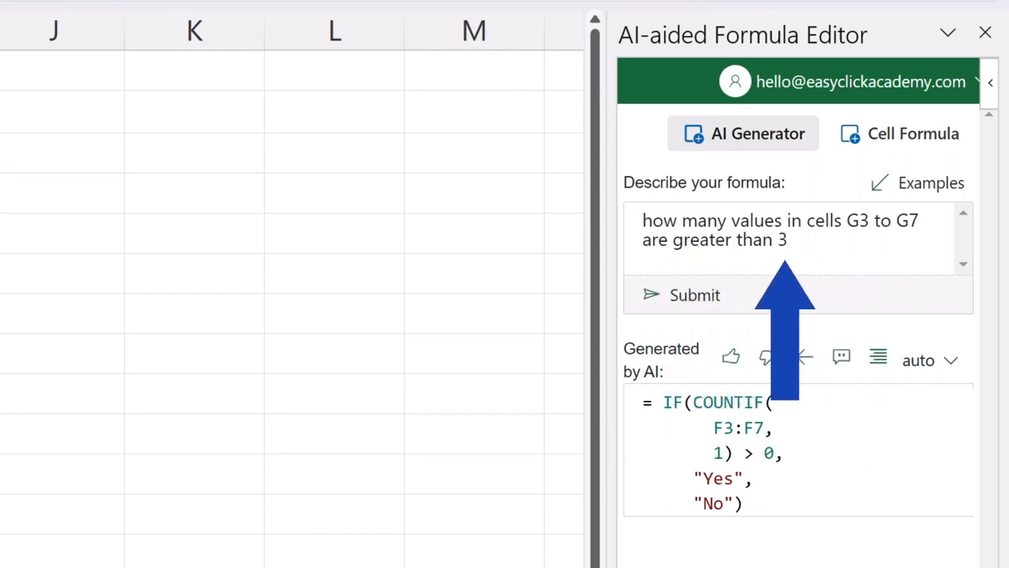
left_click(683, 304)
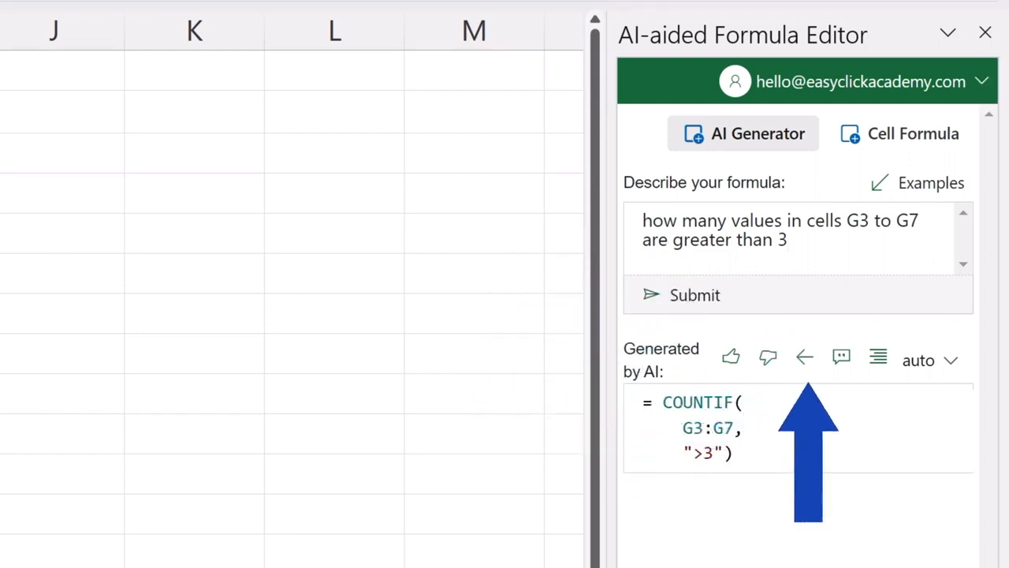
left_click(802, 367)
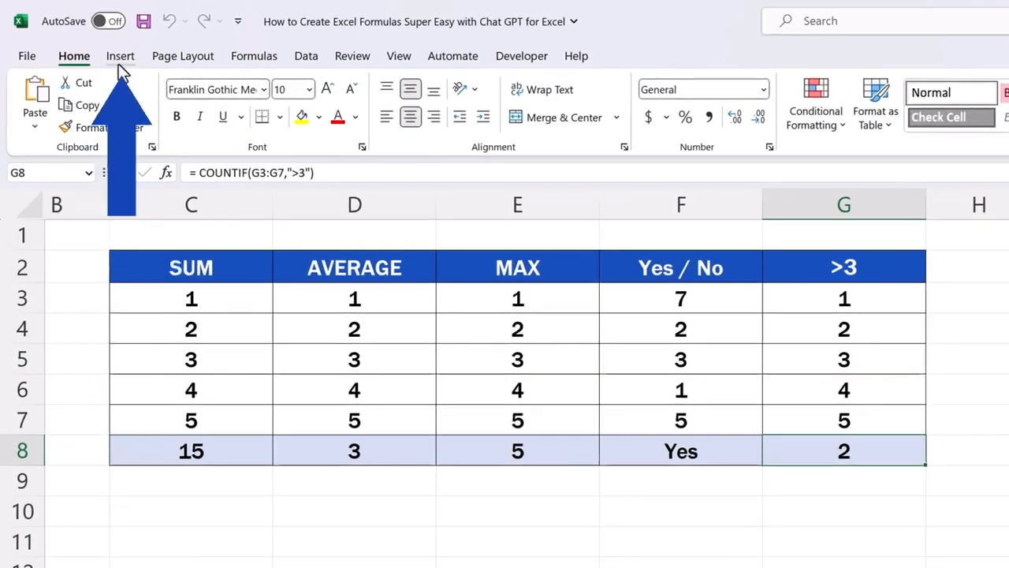
Open the Office Add-ins store and search it for "Formula Editor".
left_click(119, 57)
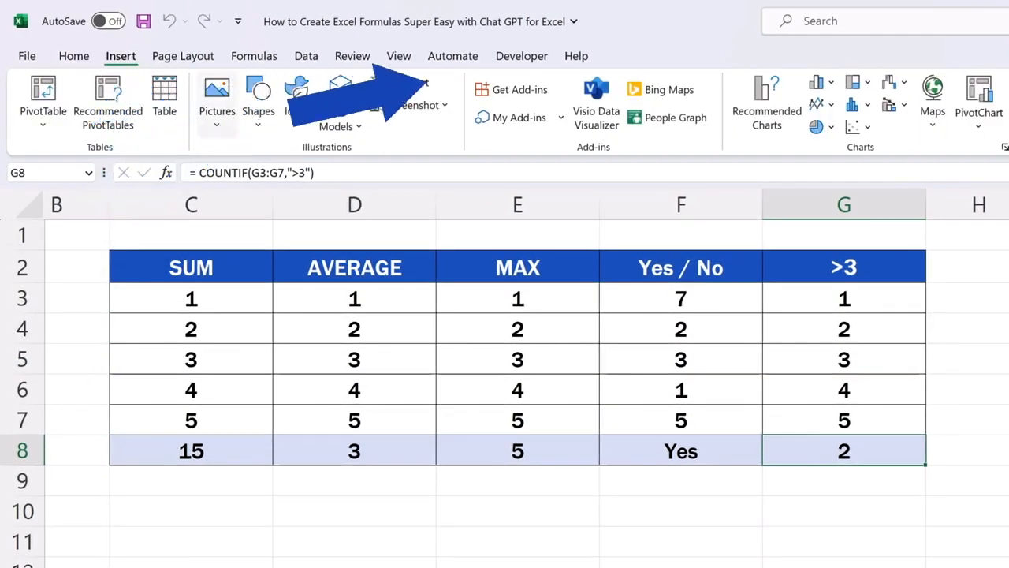
left_click(511, 91)
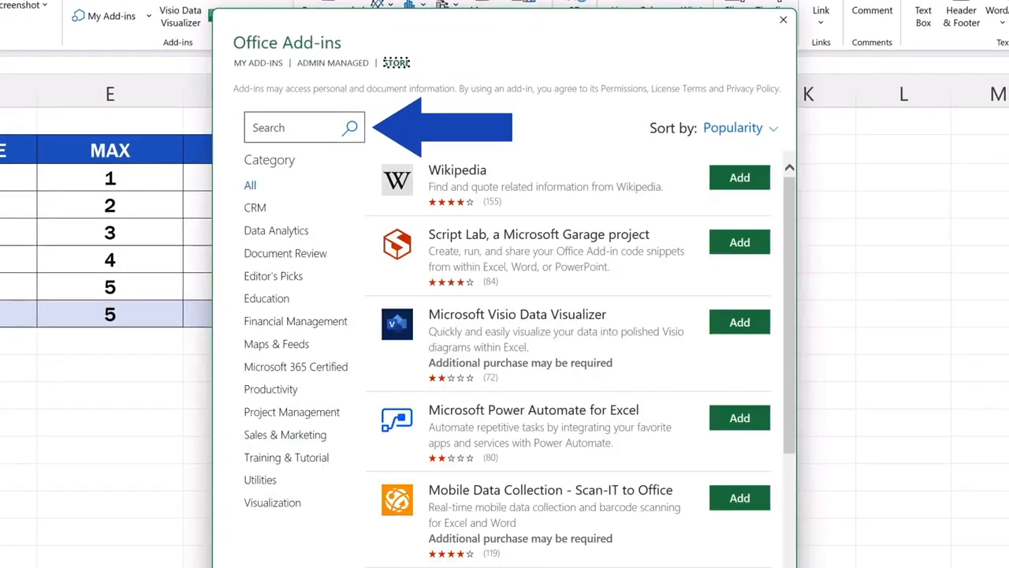
left_click(277, 128)
type("Formula Editor")
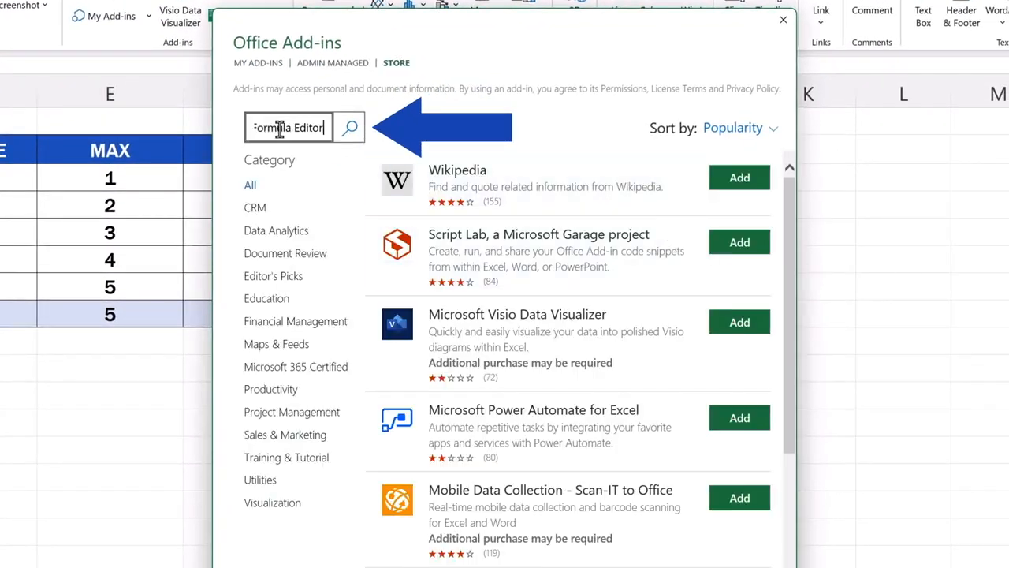
left_click(350, 130)
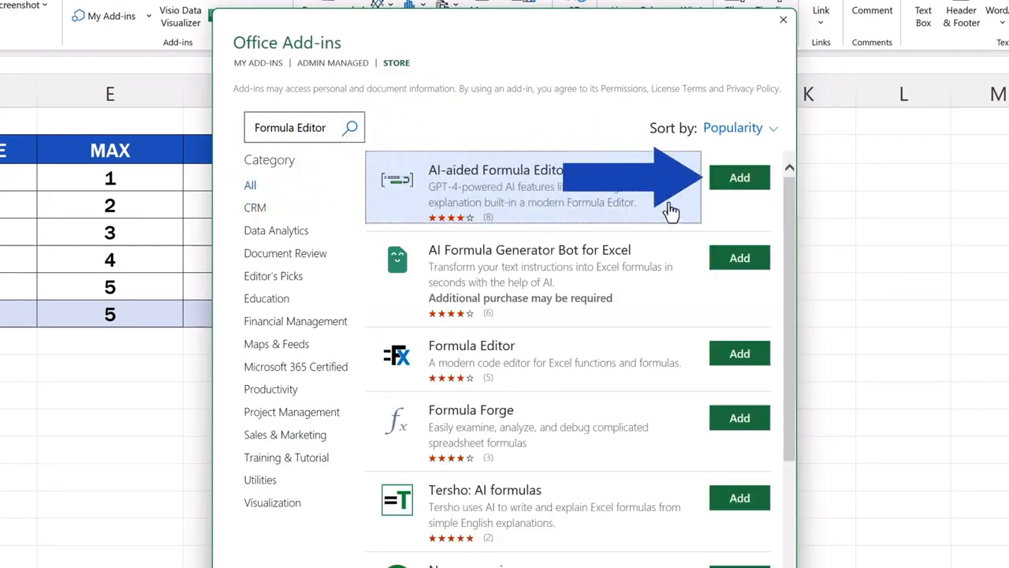
Add the AI-aided Formula Editor add-in and agree to its license terms and conditions.
left_click(741, 180)
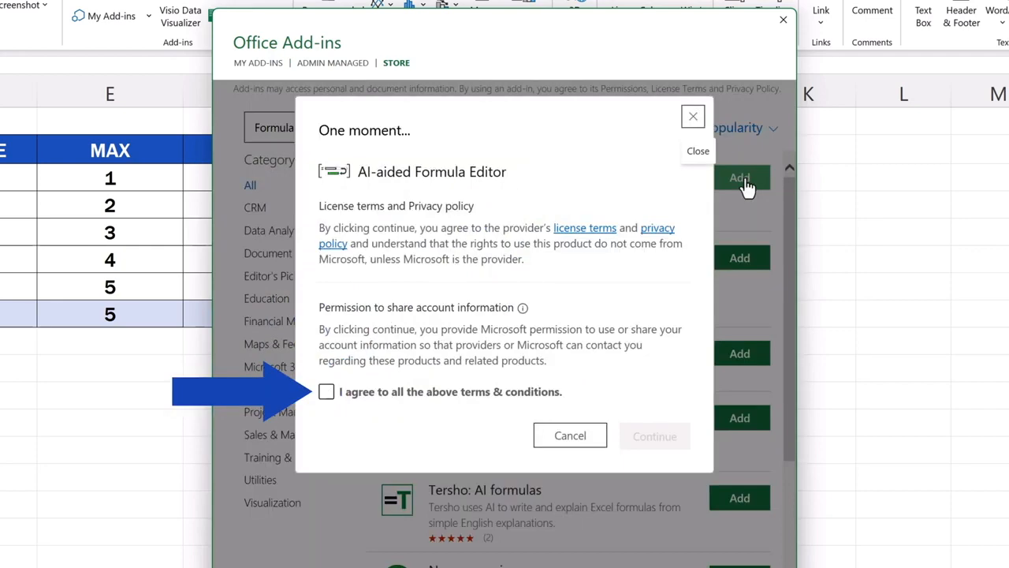
left_click(326, 392)
left_click(654, 436)
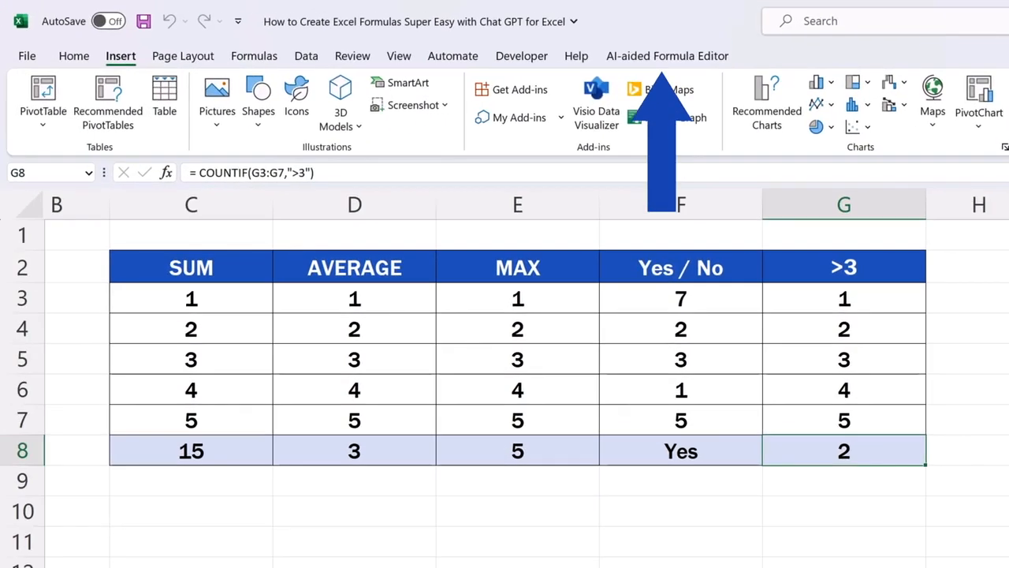
Open the AI-aided Formula Editor and sign in with the account's e-mail address and password.
left_click(686, 60)
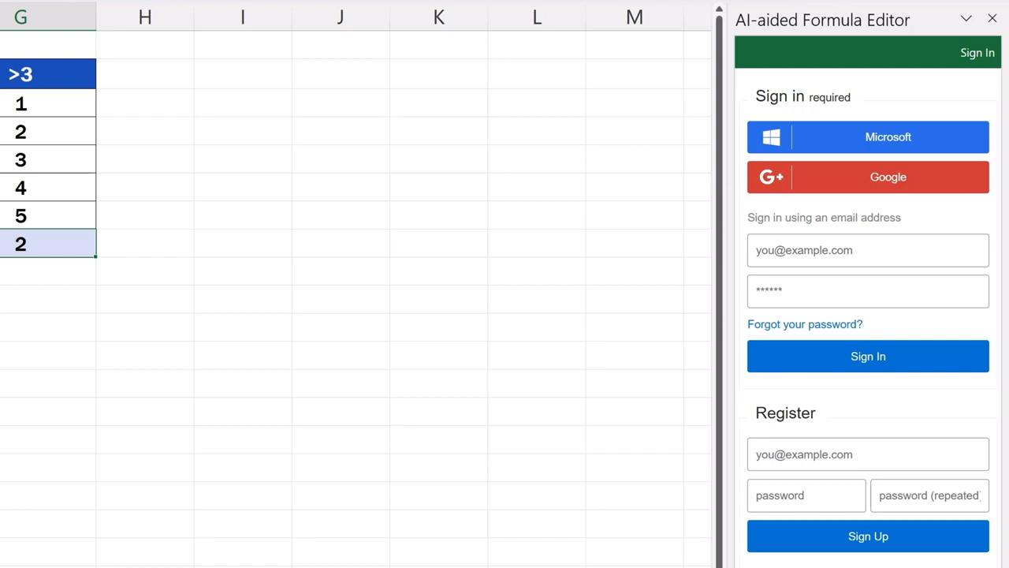
left_click(840, 253)
key("Tab")
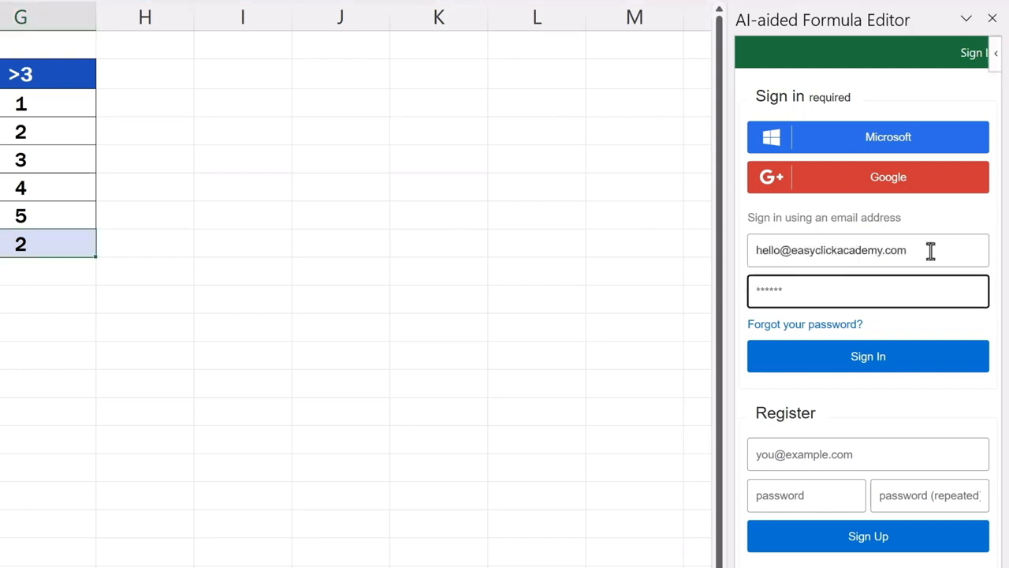
key("Return")
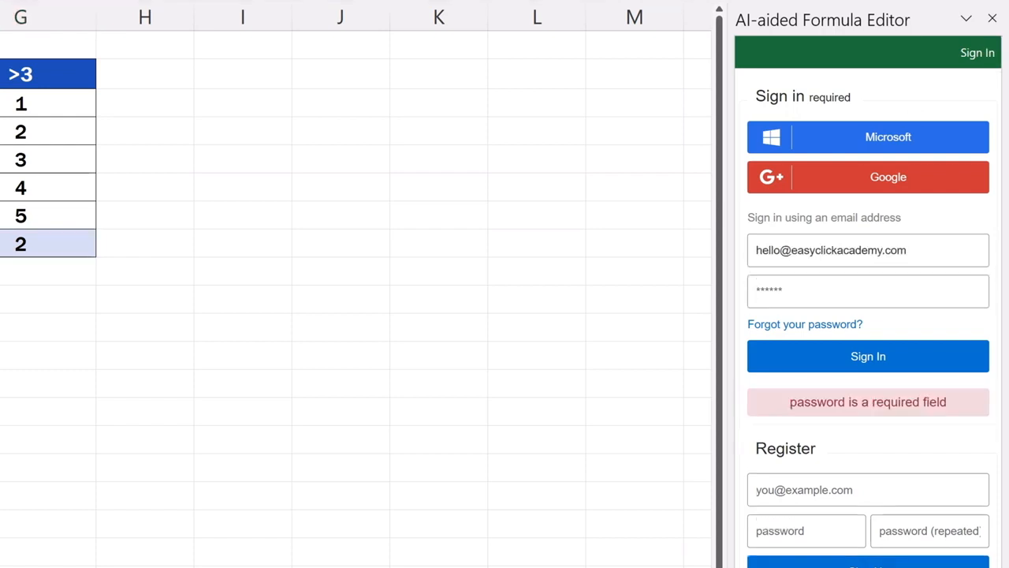
left_click(828, 289)
type("**********")
left_click(855, 364)
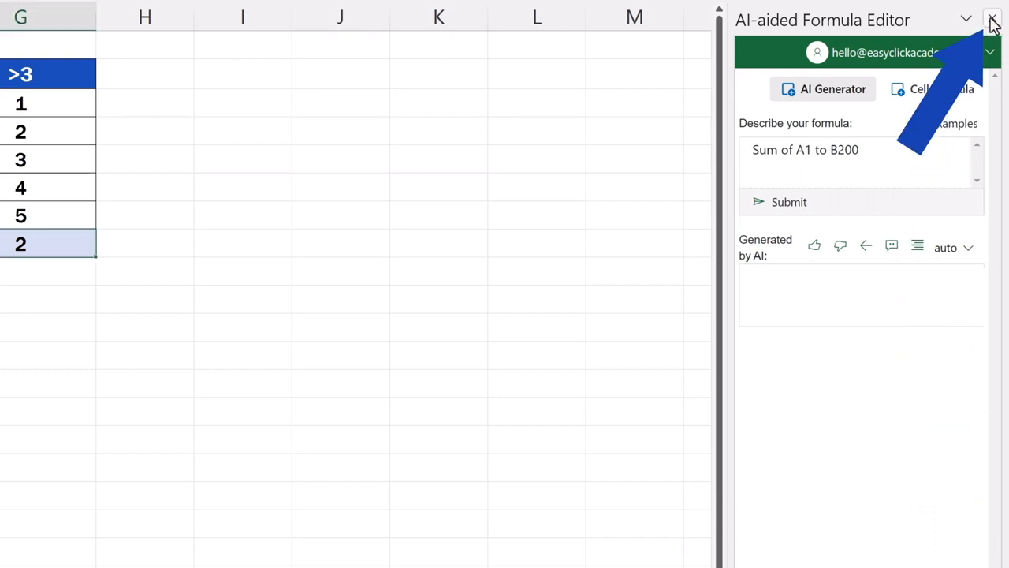
Close the AI-aided Formula Editor pane and reopen it for cell G8.
left_click(993, 20)
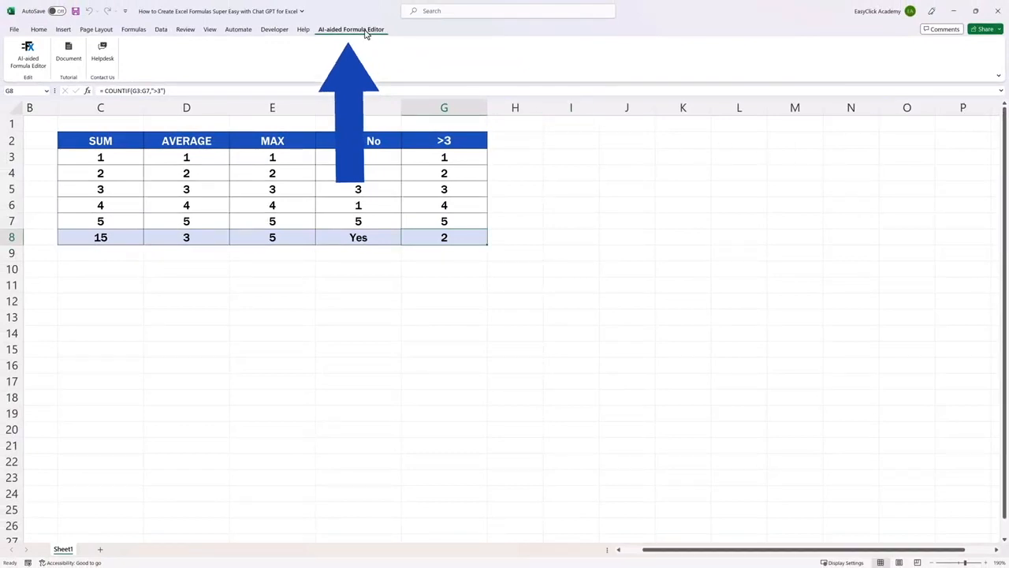
left_click(28, 55)
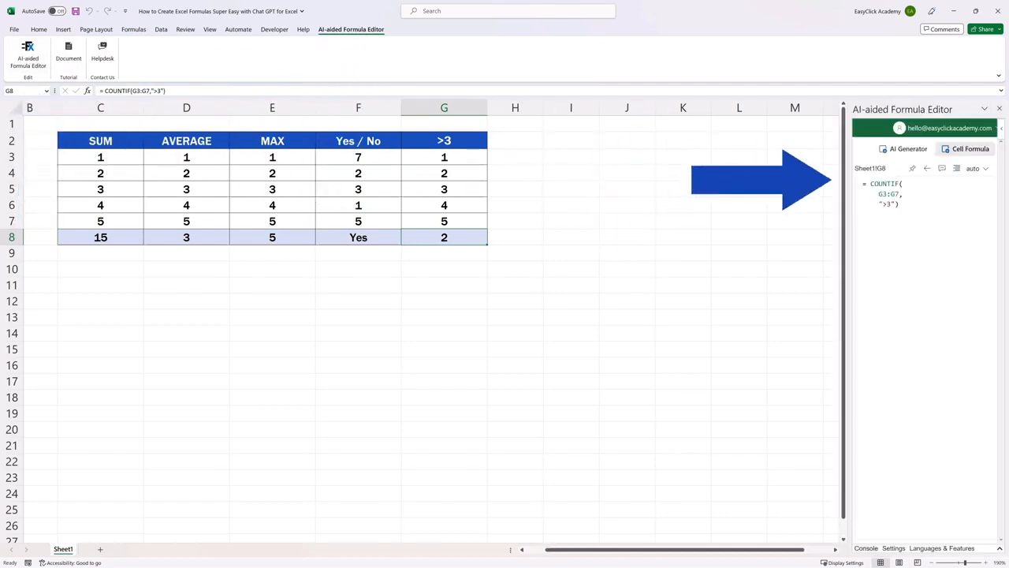